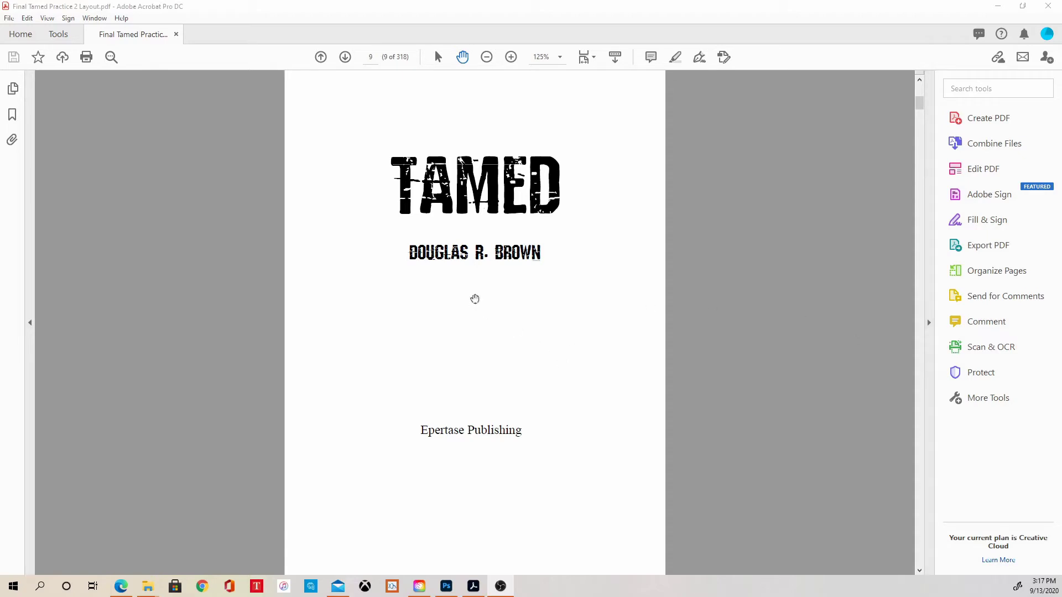
Step: Page back through the book's front matter in Acrobat to the copyright page
left_click(917, 90)
left_click(917, 91)
left_click(918, 90)
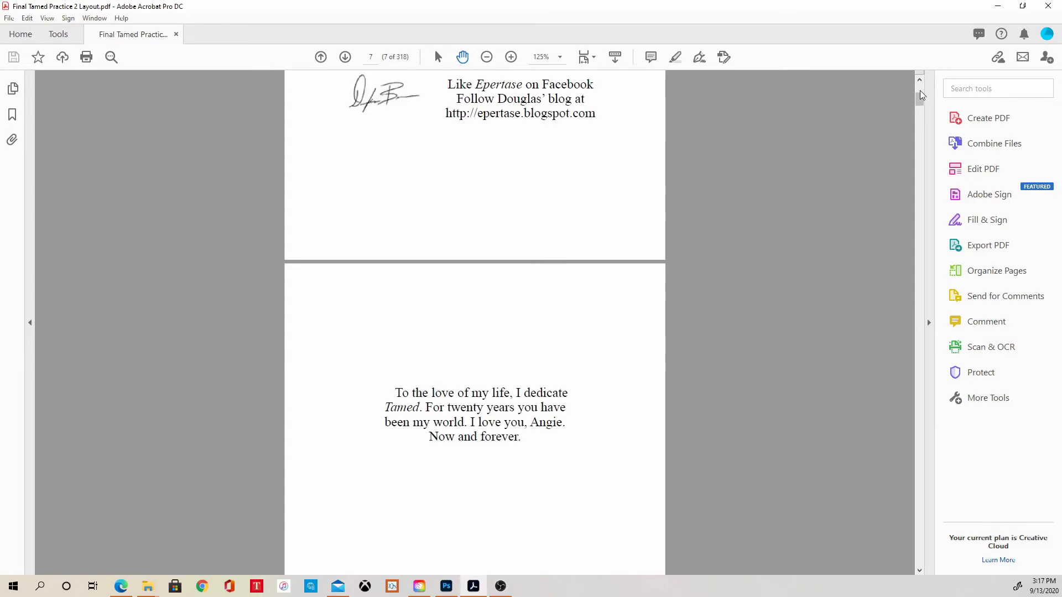
left_click(920, 90)
left_click(920, 89)
left_click(920, 88)
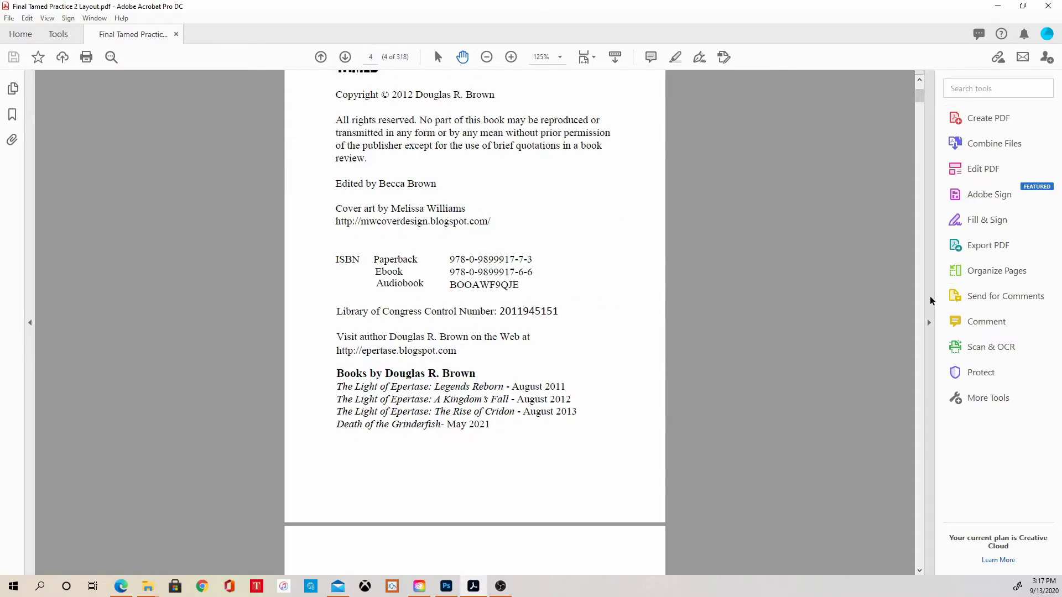
Step: Upload Final Tamed Practice 2 Layout.pdf as the print interior in Lightning Source and continue to validation
key("alt+Tab")
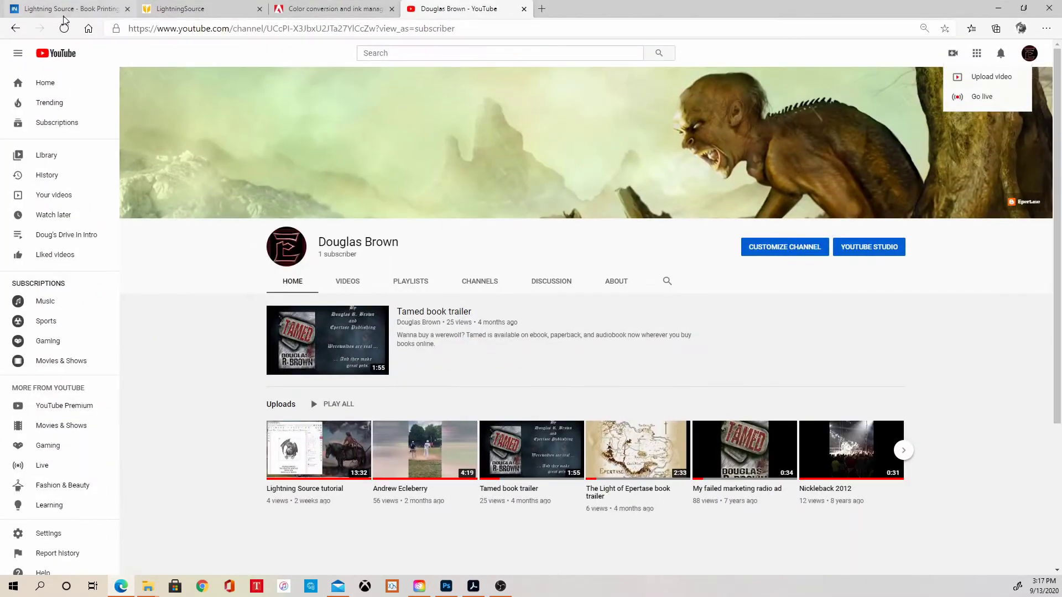
left_click(63, 11)
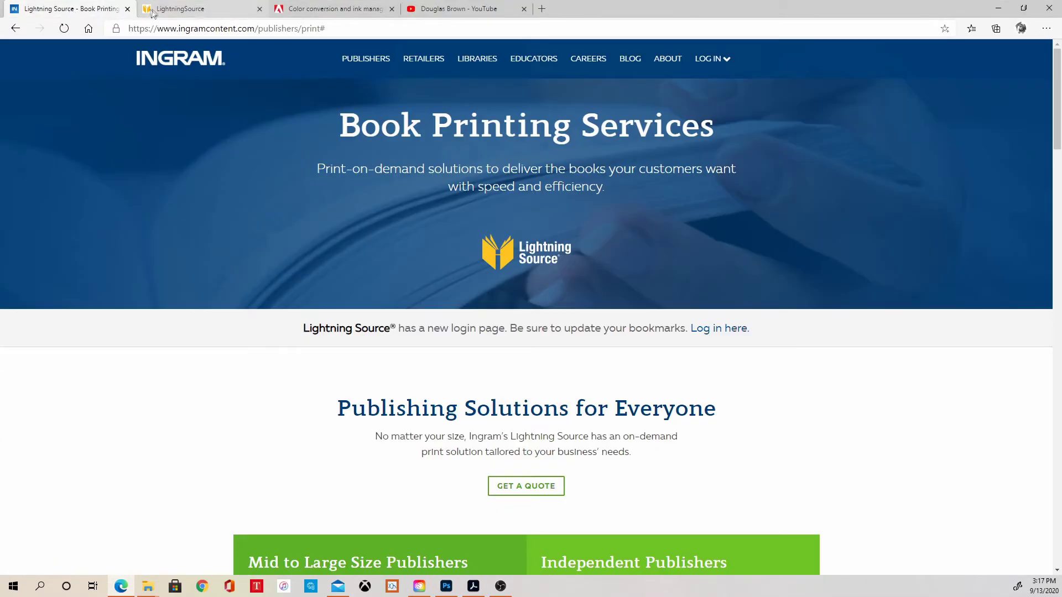
left_click(180, 9)
left_click(380, 378)
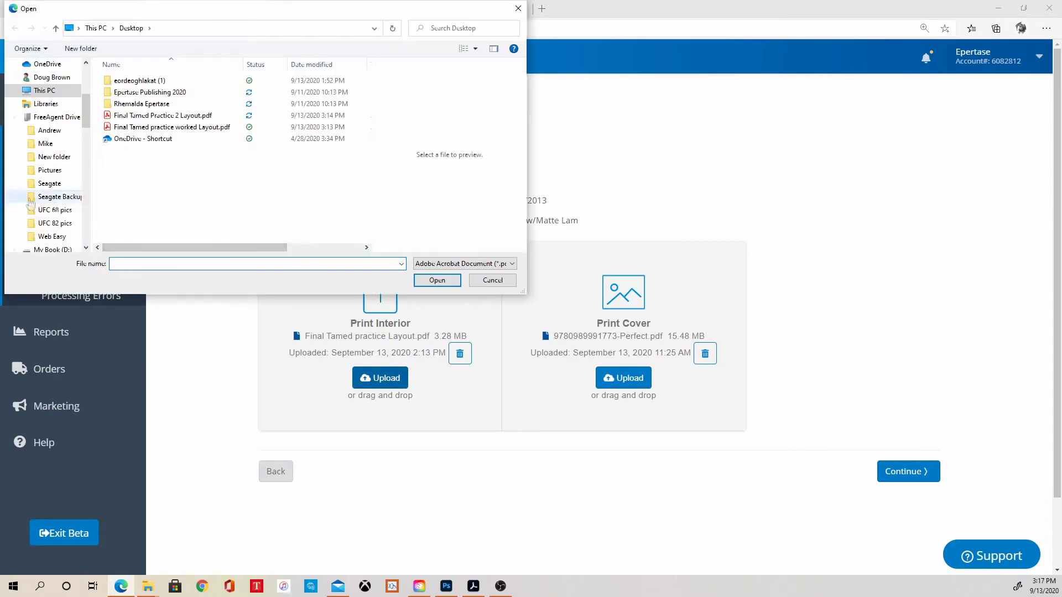
left_click(185, 116)
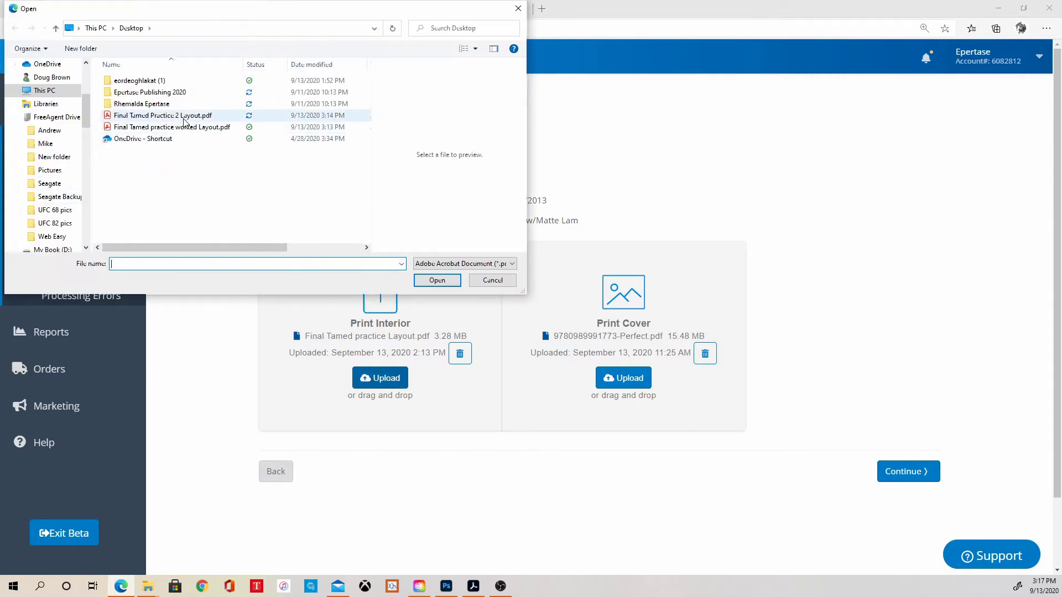
left_click(437, 280)
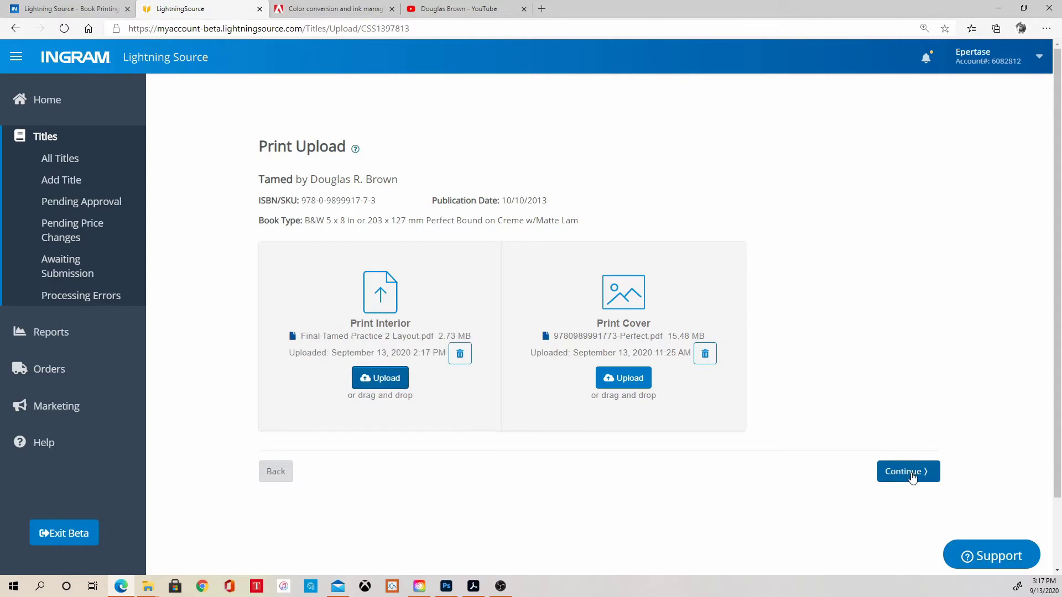
left_click(911, 477)
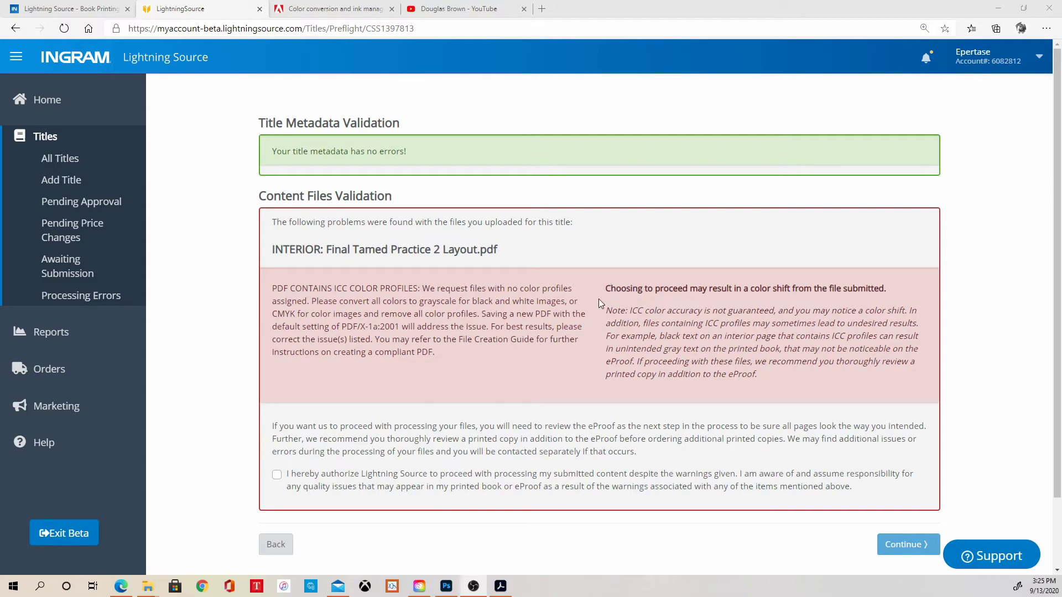
Step: After preflight reports ICC color profiles in the interior, minimize the browser to return to Acrobat
left_click(997, 10)
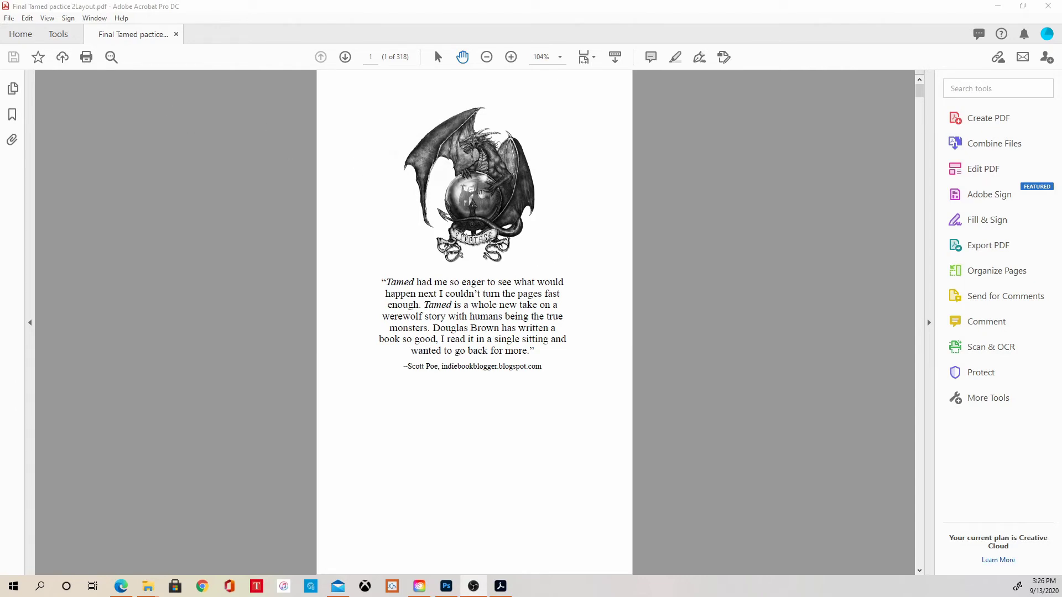
Step: Apply a Decalibrate color conversion to Any Object on all pages, confirm it, then minimize Acrobat
left_click(59, 35)
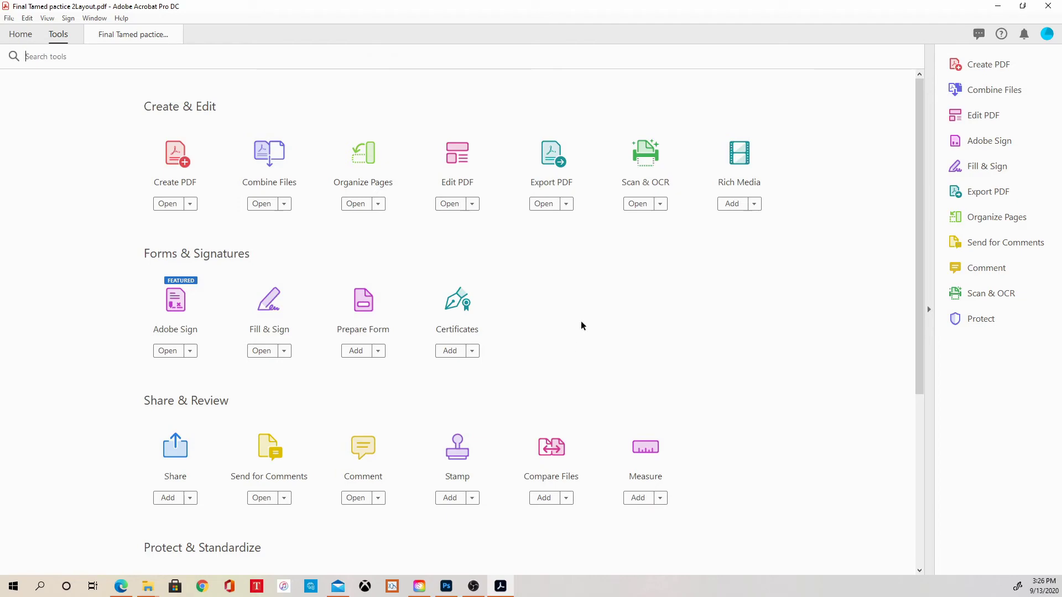
scroll(579, 320, "down", 3)
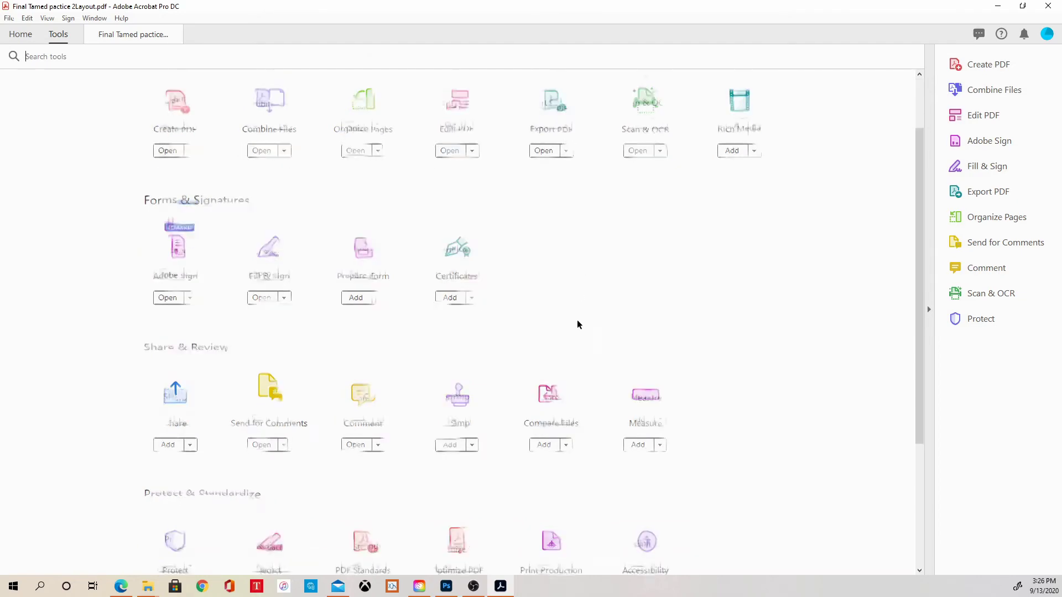
left_click(548, 445)
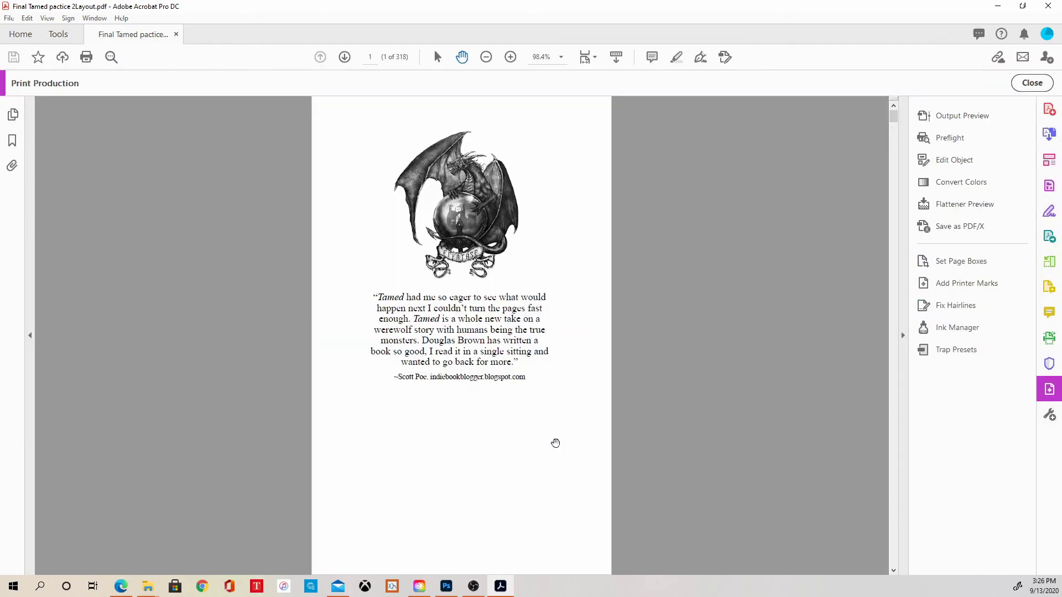
left_click(964, 180)
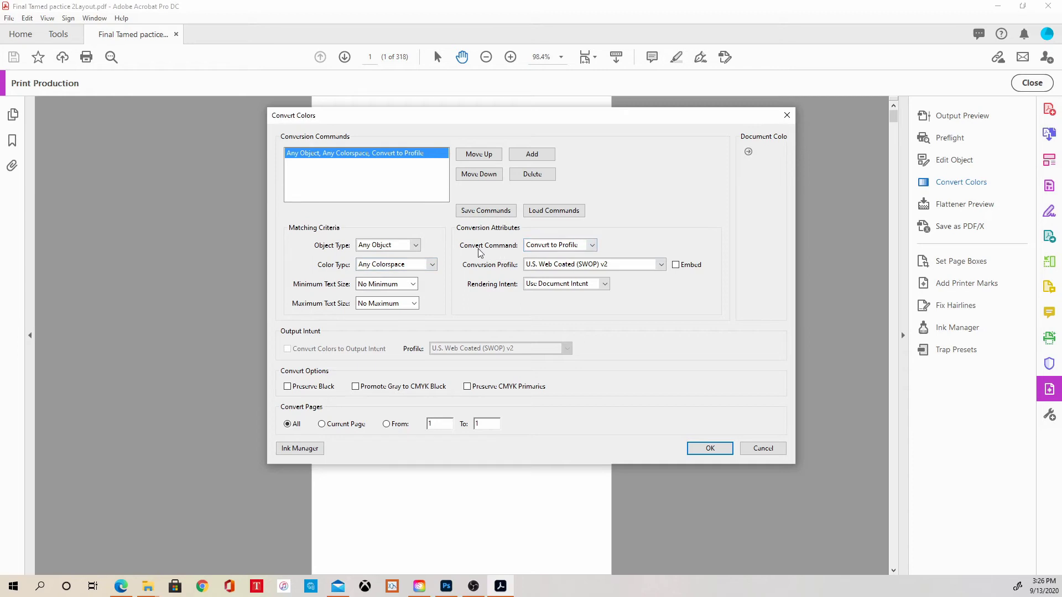
left_click(589, 245)
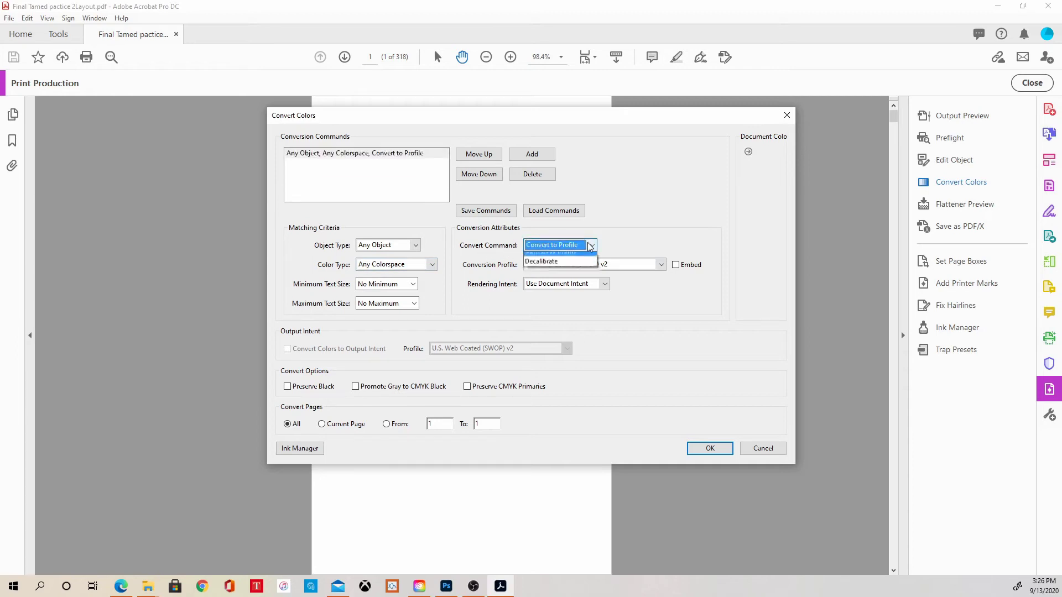
left_click(550, 279)
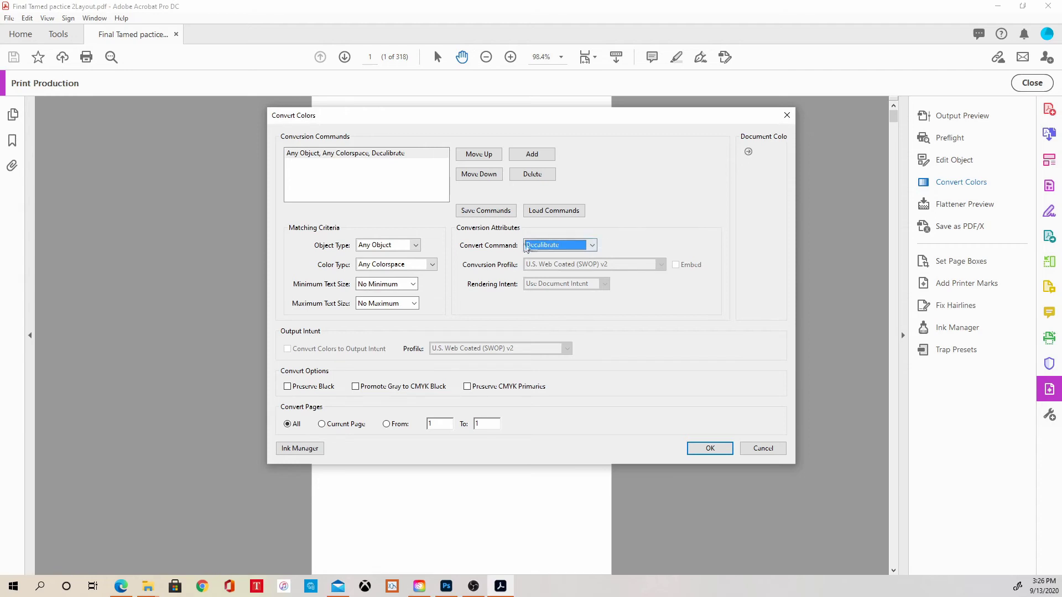
left_click(415, 245)
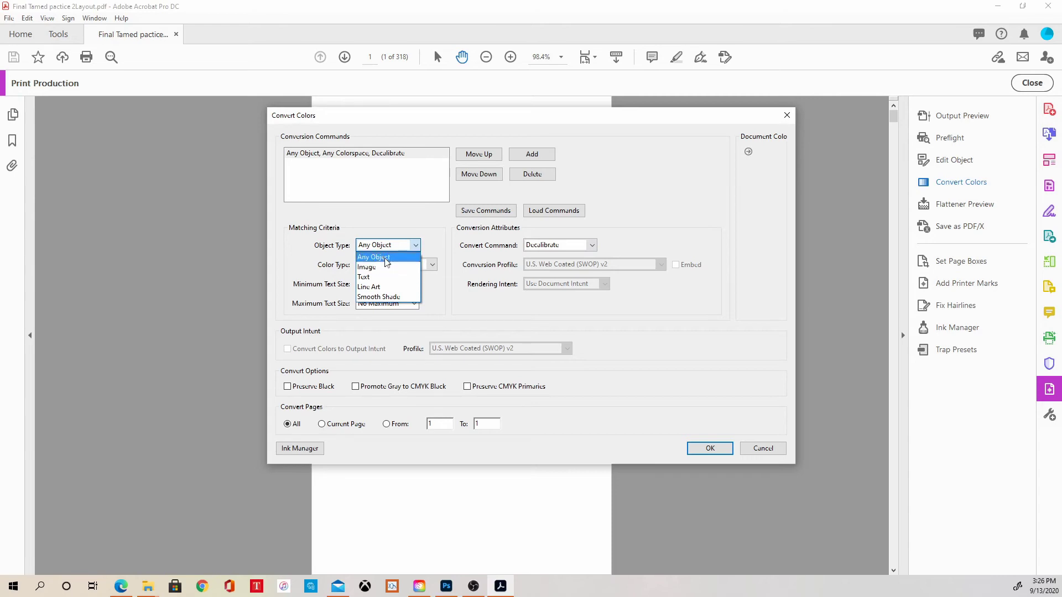
left_click(383, 257)
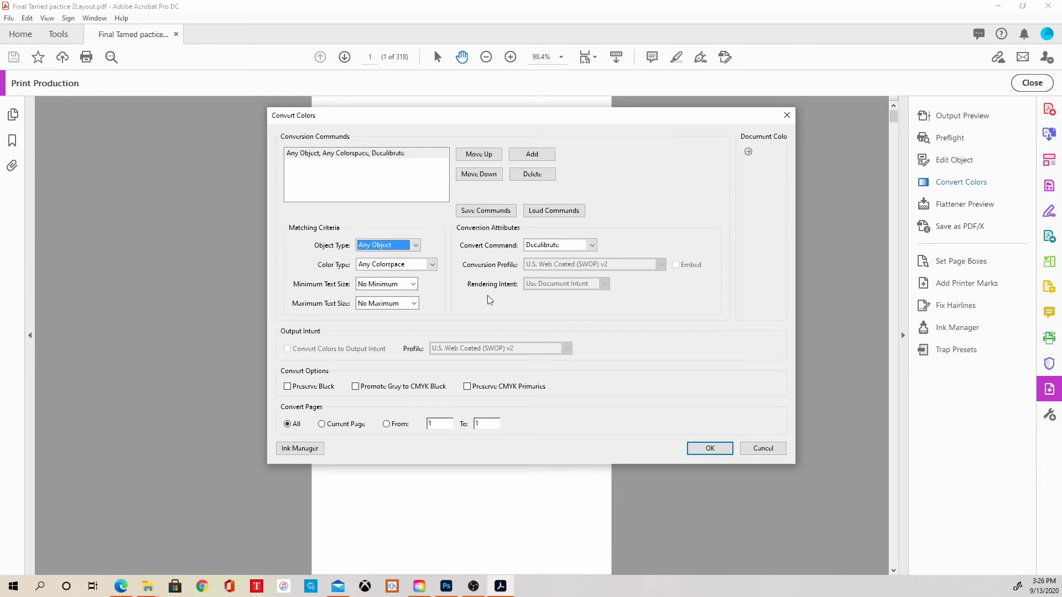
left_click(703, 447)
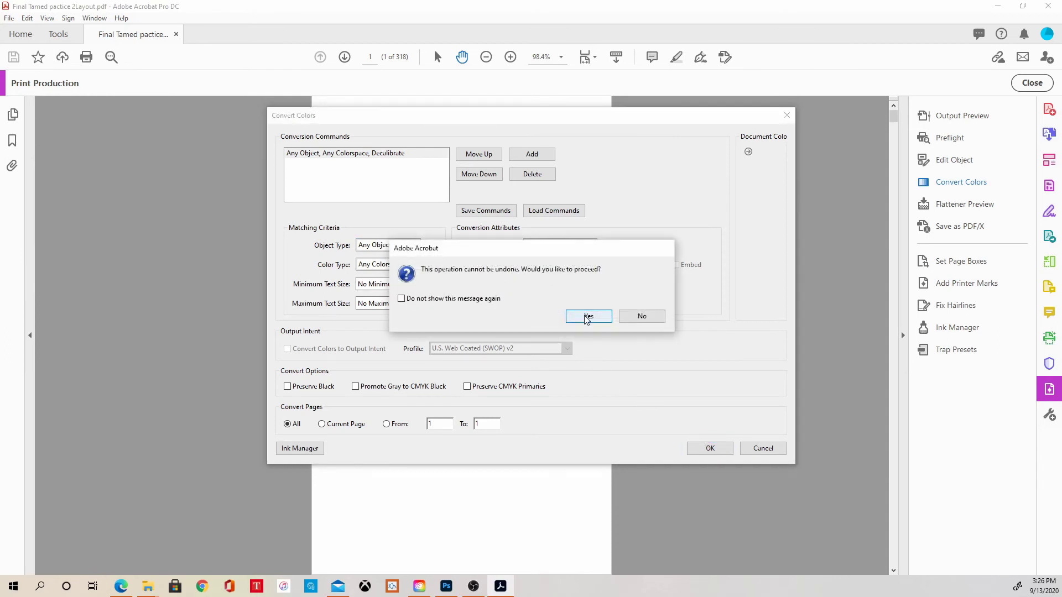
left_click(586, 317)
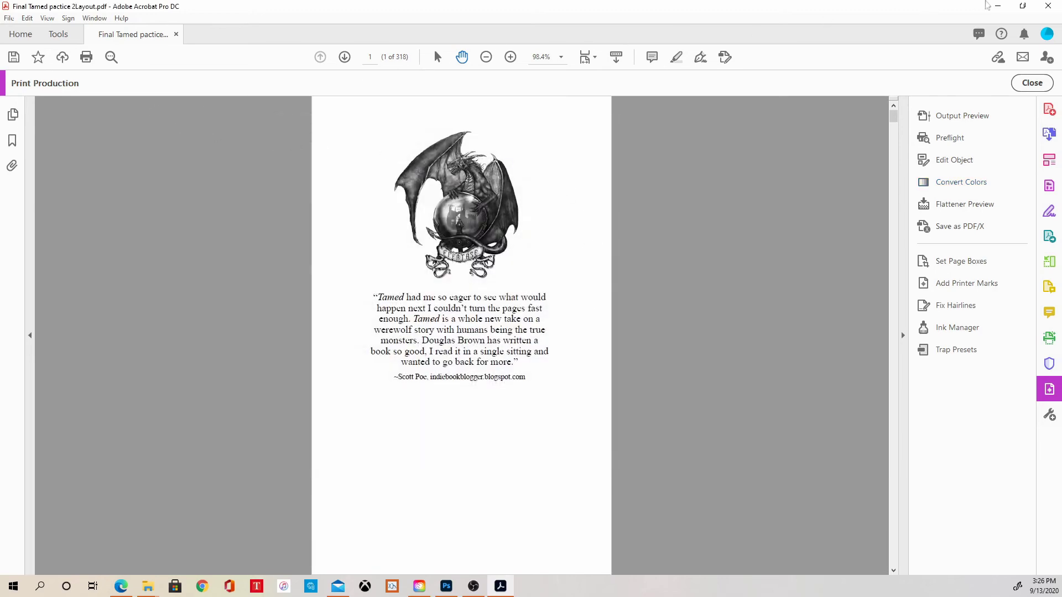
left_click(995, 7)
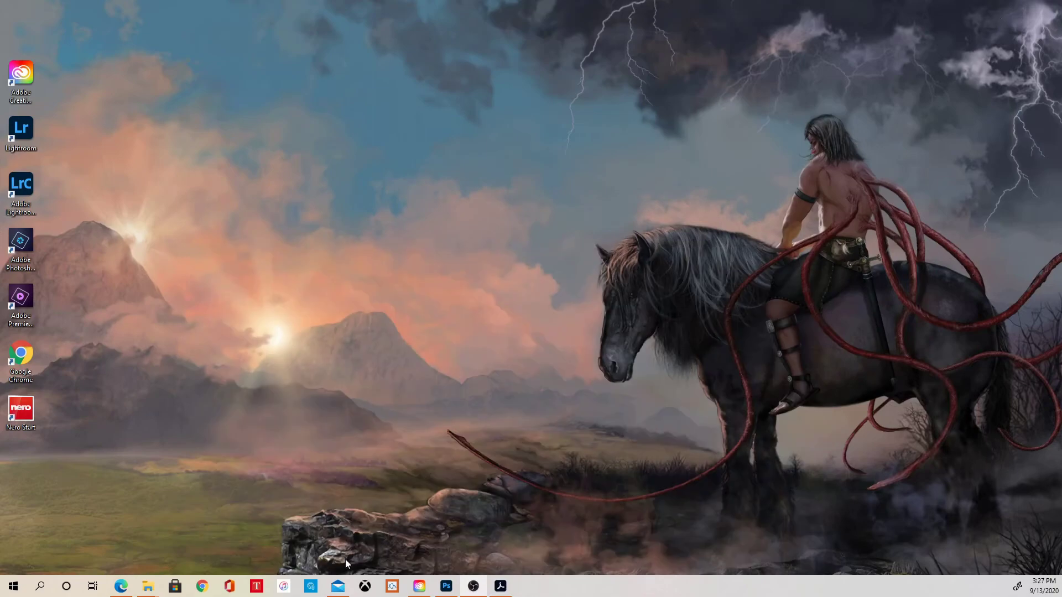
Step: Re-upload the decalibrated Final Tamed pactice 2Layout.pdf as the print interior and dismiss the upload-canceled alert
left_click(120, 586)
scroll(357, 469, "down", 2)
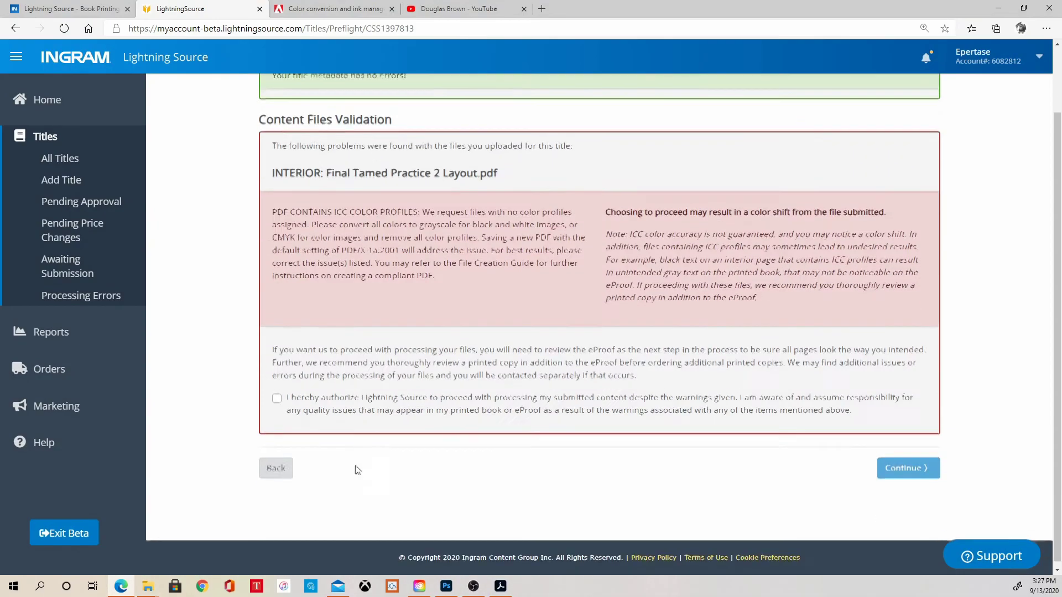
left_click(275, 468)
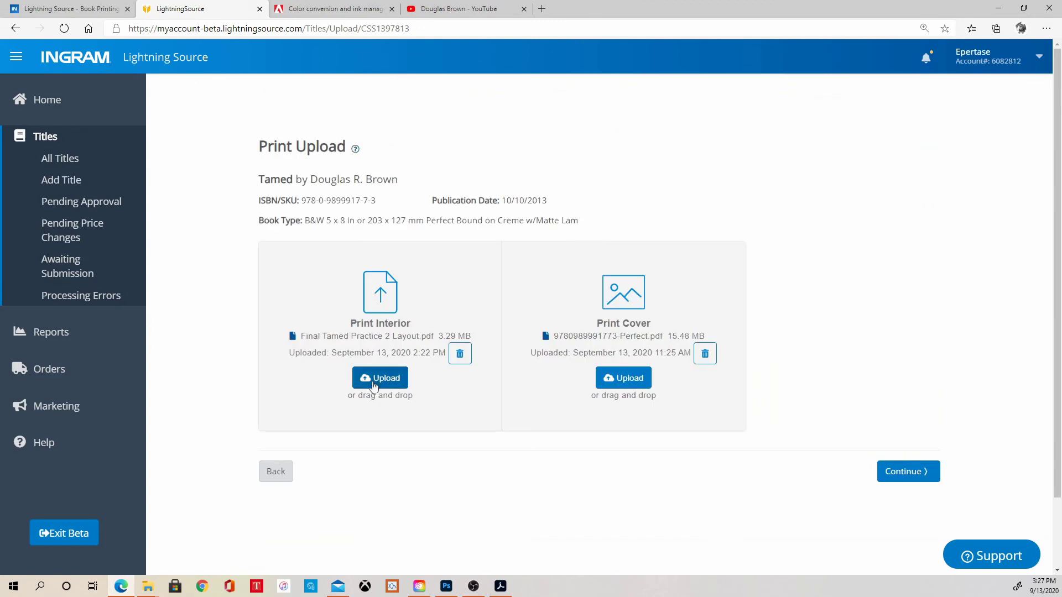
left_click(373, 382)
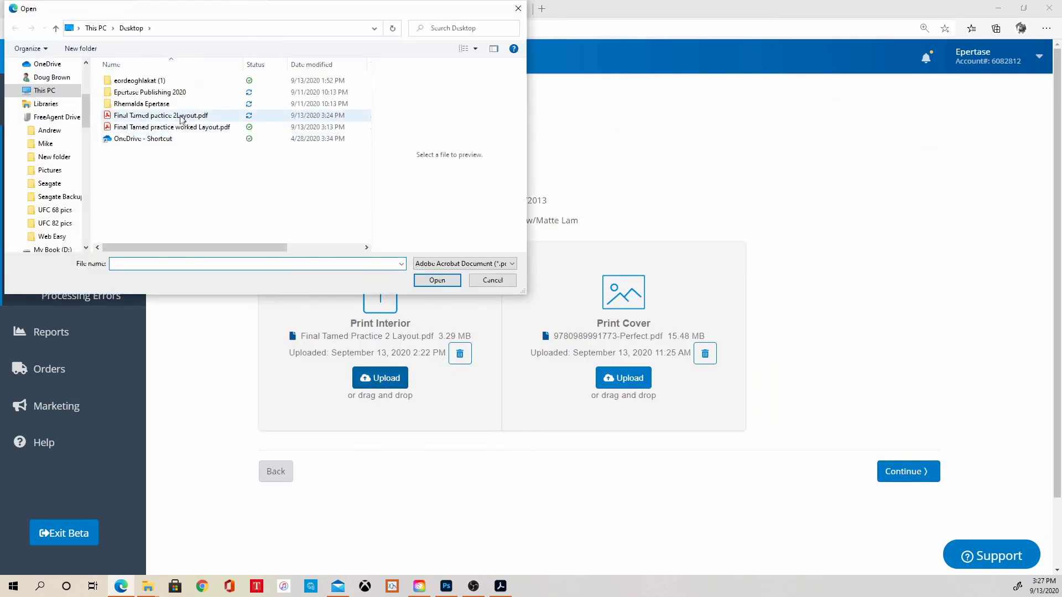
left_click(178, 117)
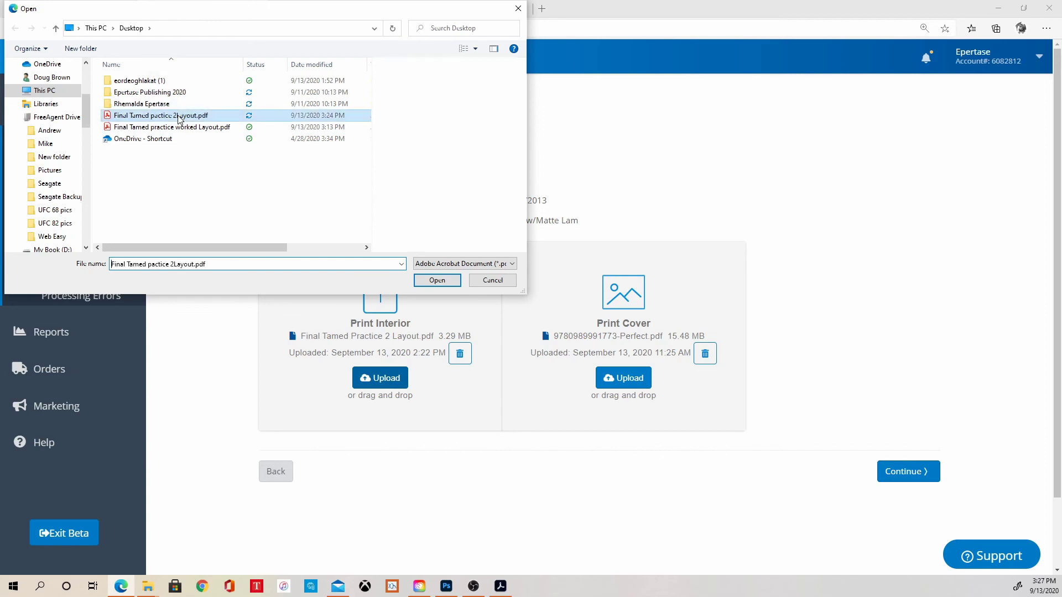
left_click(434, 279)
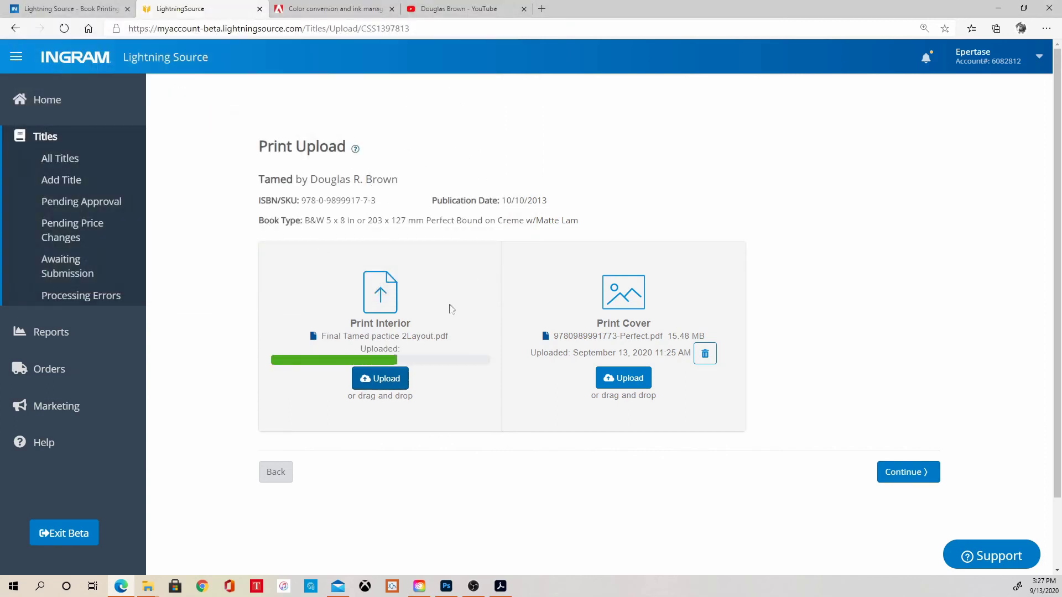
left_click(910, 477)
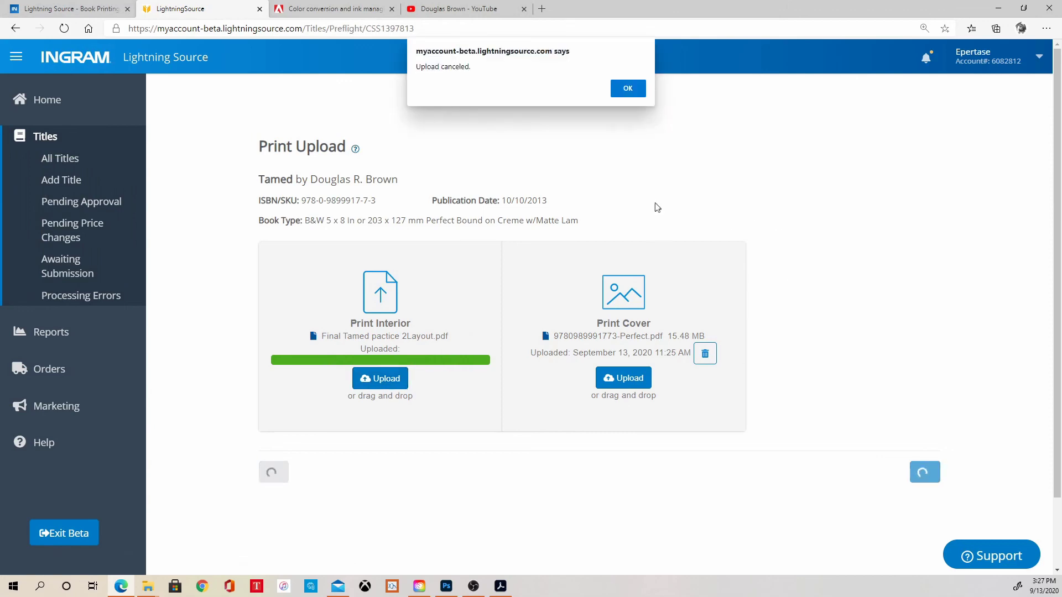
left_click(624, 88)
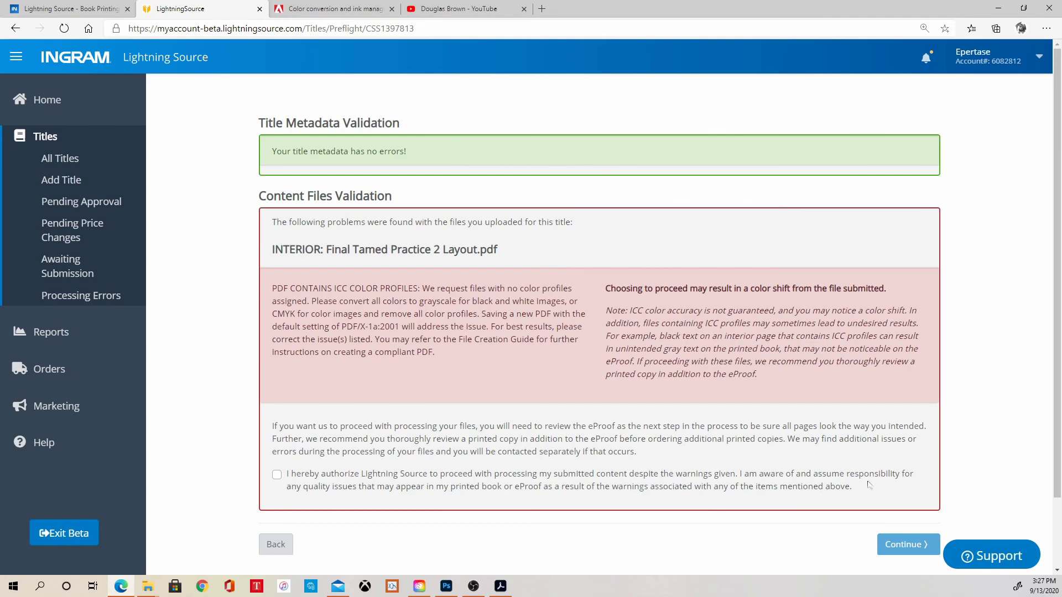